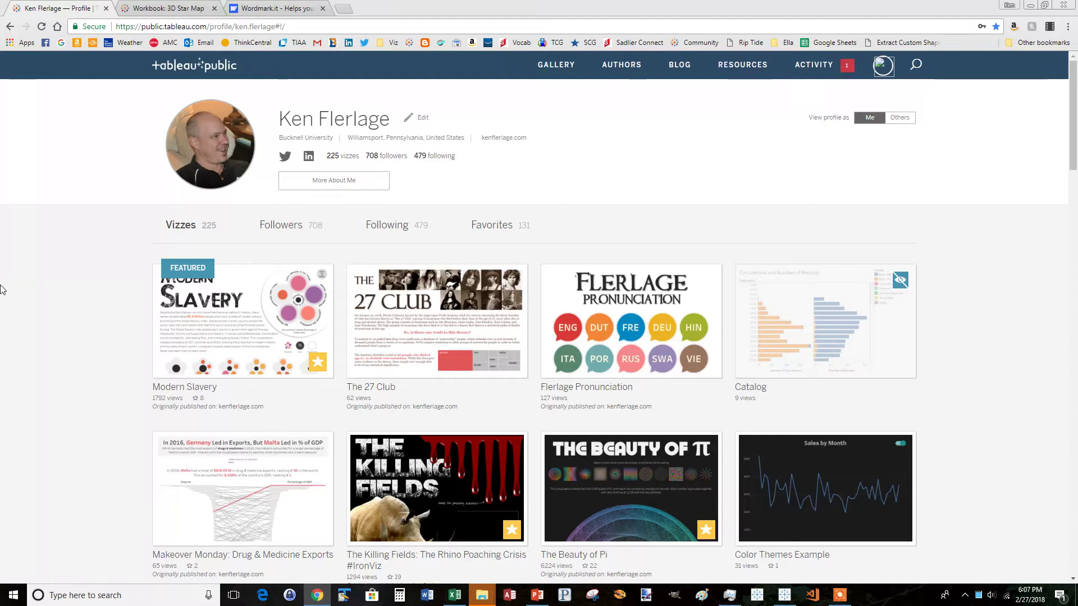
Step: Switch to the 'Workbook: 3D Star Map' browser tab to view the star map visualization
{"action": "left_click", "coordinate": [151, 9]}
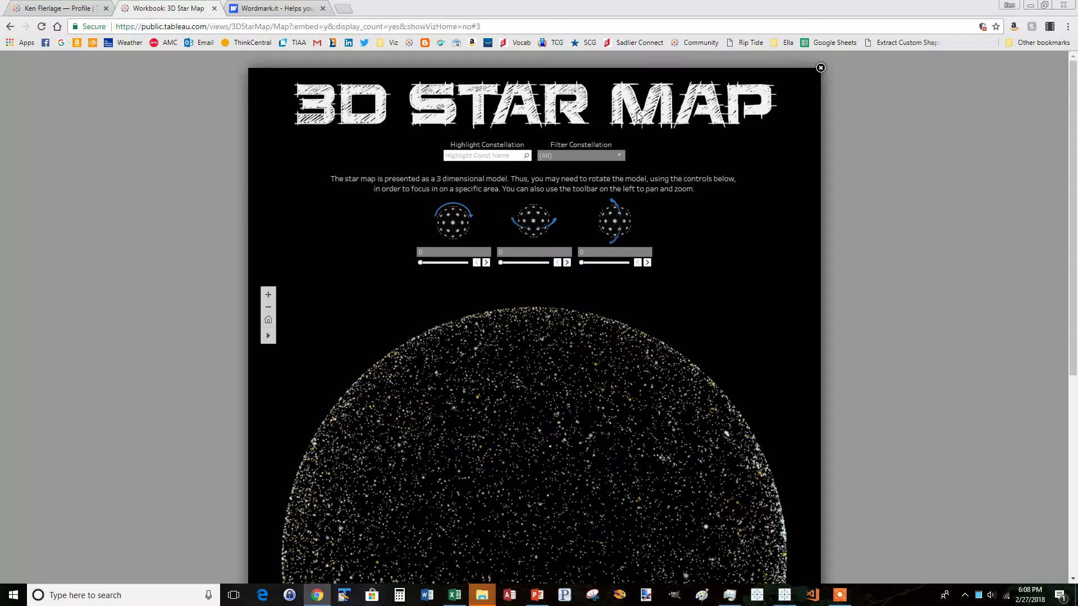
Step: In PowerPoint, insert a text box below the Titles slide heading reading '3D STAR MAP'
{"action": "mouse_move", "coordinate": [537, 594]}
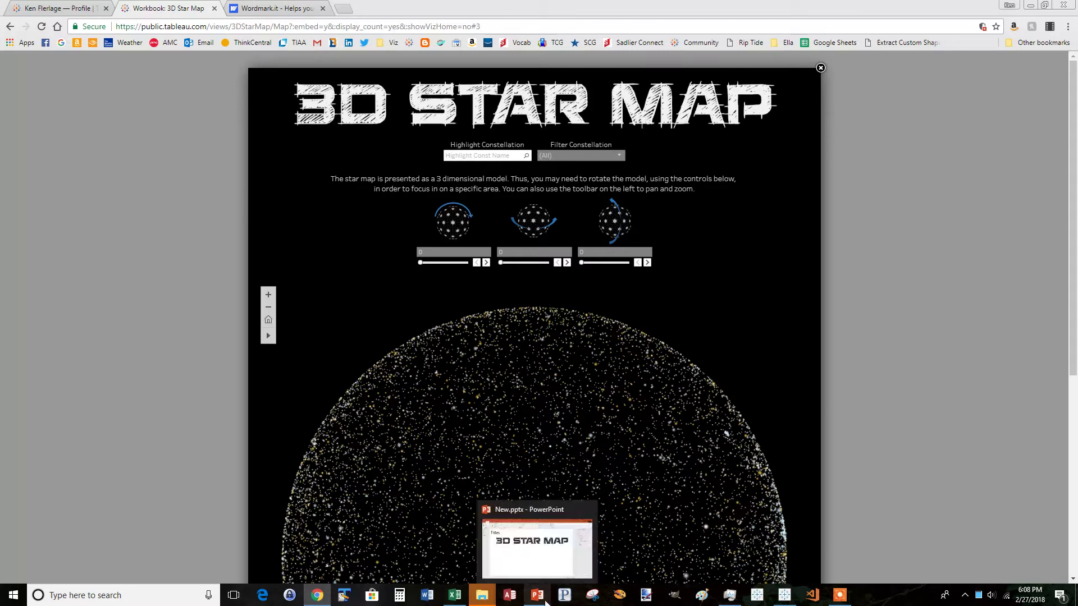
{"action": "left_click", "coordinate": [529, 540]}
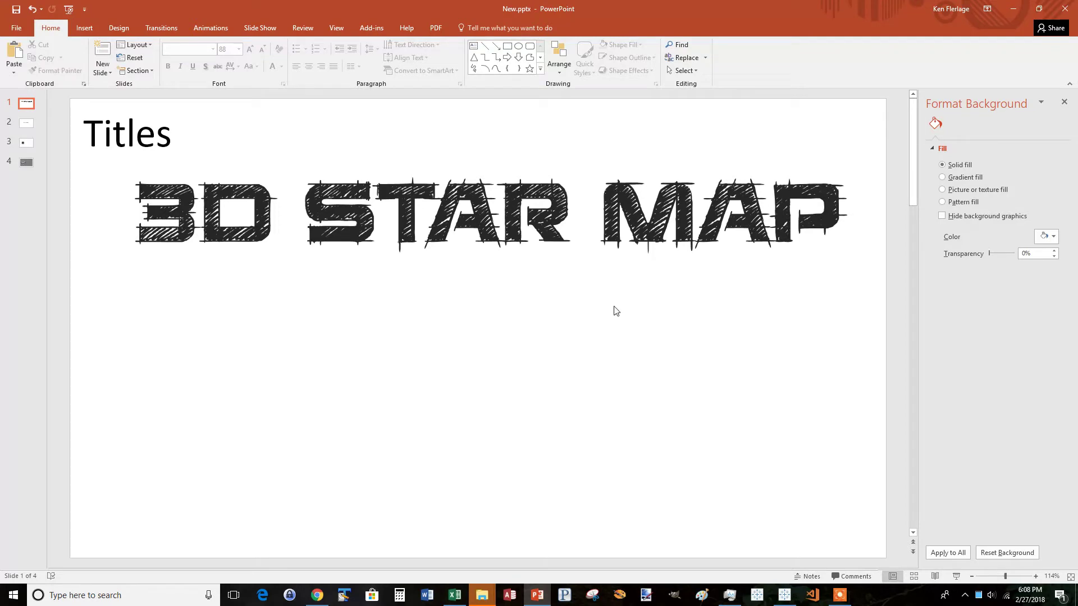
{"action": "left_click", "coordinate": [84, 30]}
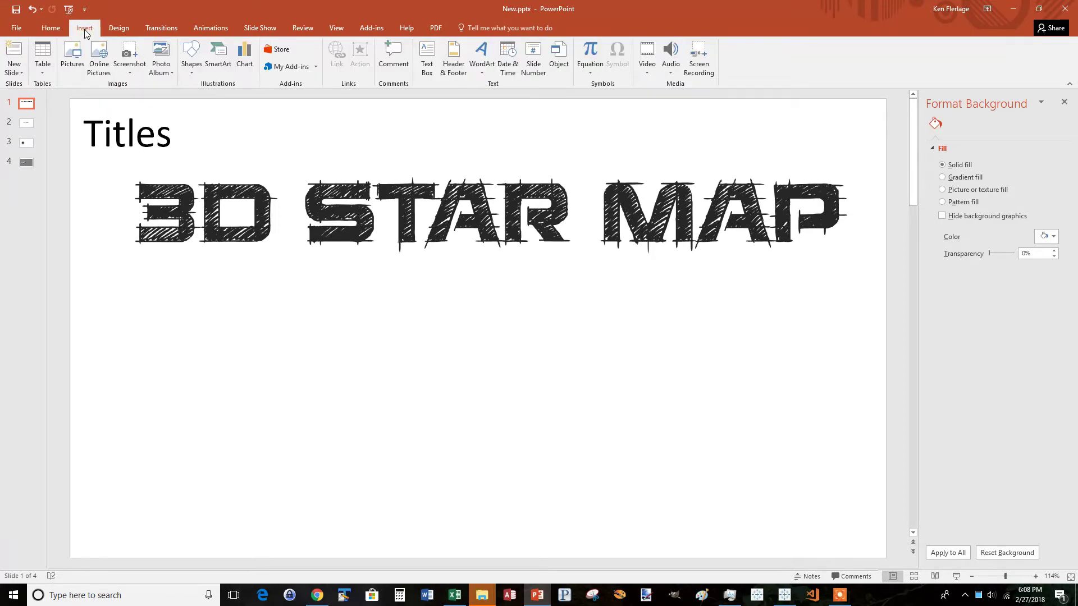
{"action": "left_click", "coordinate": [426, 59]}
{"action": "left_click", "coordinate": [291, 319]}
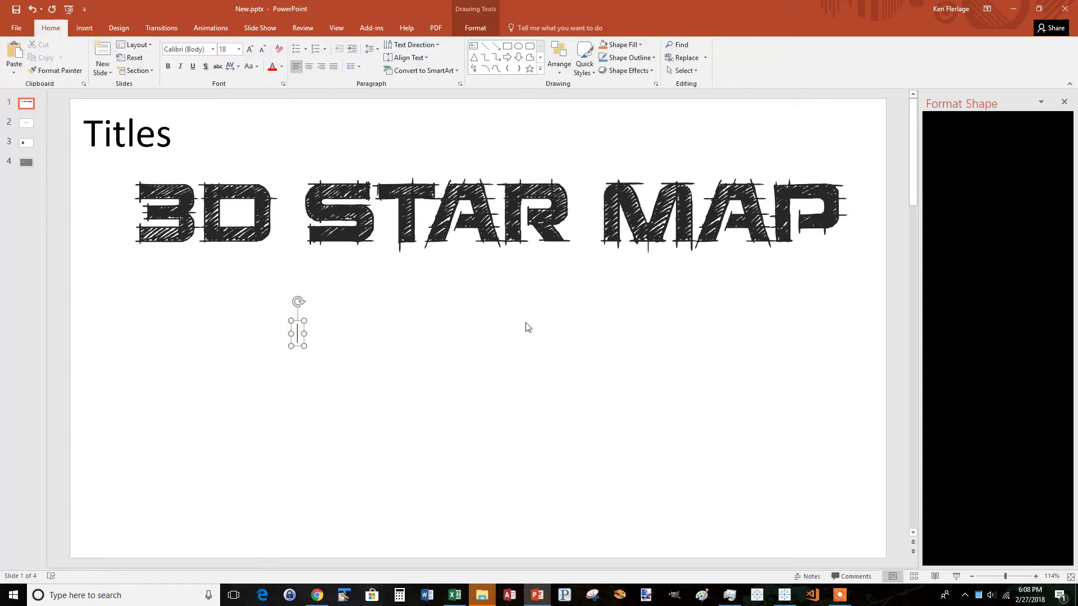
{"action": "type", "text": "3d"}
{"action": "key", "text": "BackSpace"}
{"action": "type", "text": "D STAR MAP"}
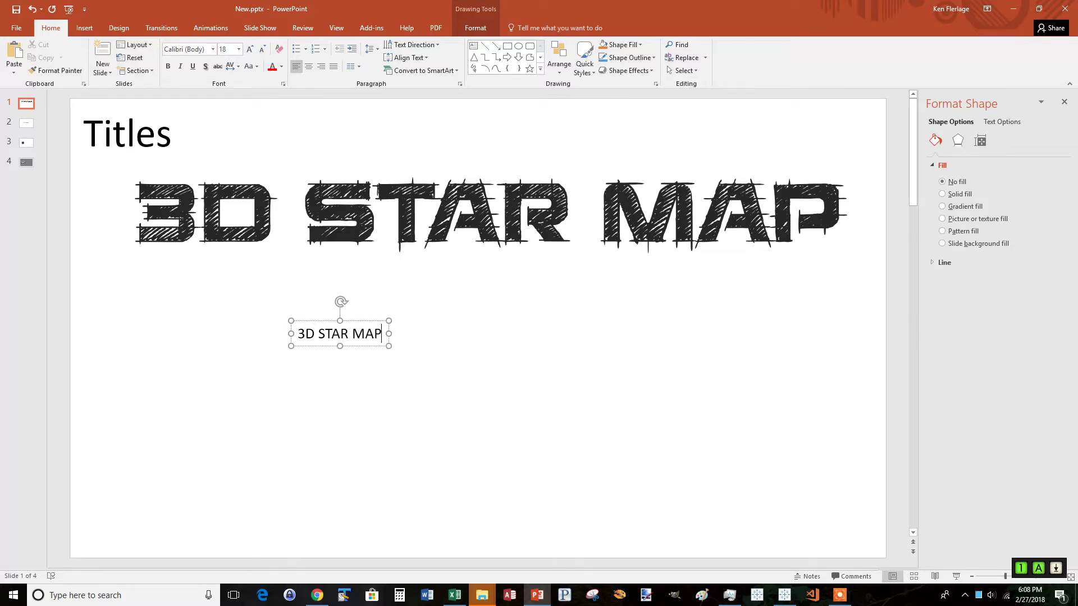
Step: Shift the text box slightly right and enlarge the '3D STAR MAP' text several sizes
{"action": "left_click_drag", "start_coordinate": [369, 320], "coordinate": [417, 320]}
{"action": "left_click", "coordinate": [250, 50]}
{"action": "left_click", "coordinate": [250, 49]}
{"action": "left_click", "coordinate": [250, 49]}
{"action": "left_click", "coordinate": [250, 49]}
{"action": "left_click", "coordinate": [251, 49]}
{"action": "left_click", "coordinate": [250, 50]}
{"action": "left_click", "coordinate": [251, 49]}
{"action": "left_click", "coordinate": [251, 49]}
{"action": "left_click", "coordinate": [250, 50]}
{"action": "left_click", "coordinate": [250, 50]}
{"action": "left_click", "coordinate": [251, 50]}
{"action": "left_click", "coordinate": [250, 50]}
{"action": "left_click", "coordinate": [250, 49]}
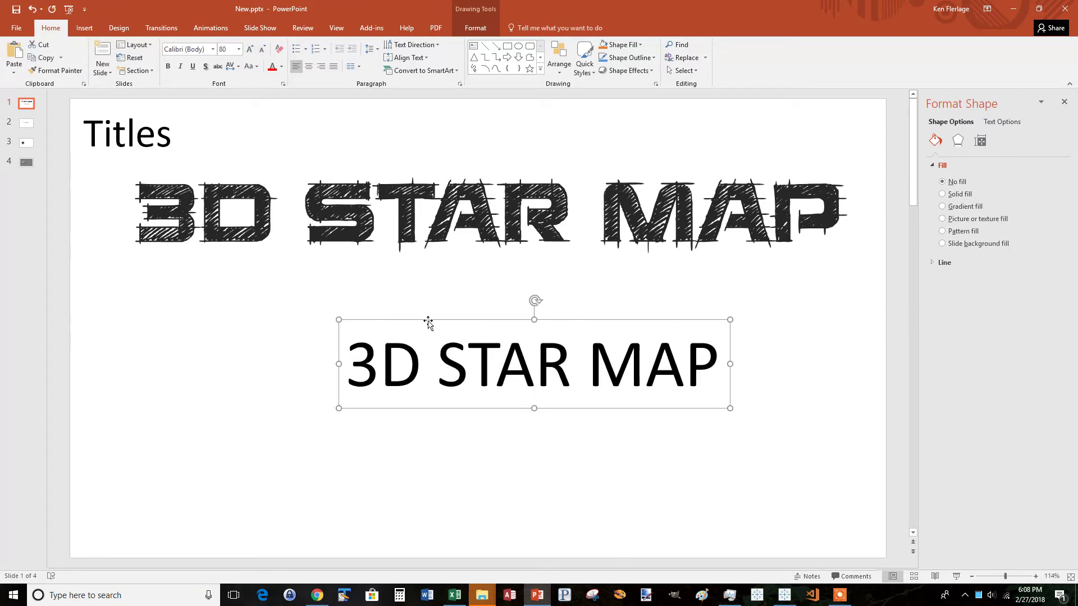
Step: Bring the text up to 96 pt and center the box beneath the sketchy title
{"action": "left_click_drag", "start_coordinate": [428, 322], "coordinate": [409, 292]}
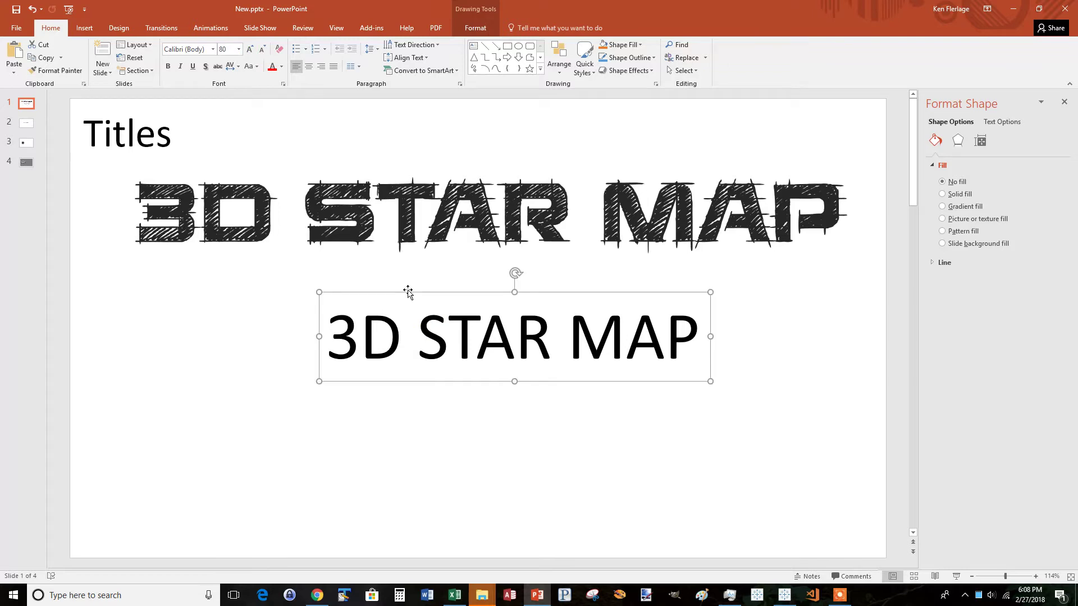
{"action": "left_click", "coordinate": [251, 50]}
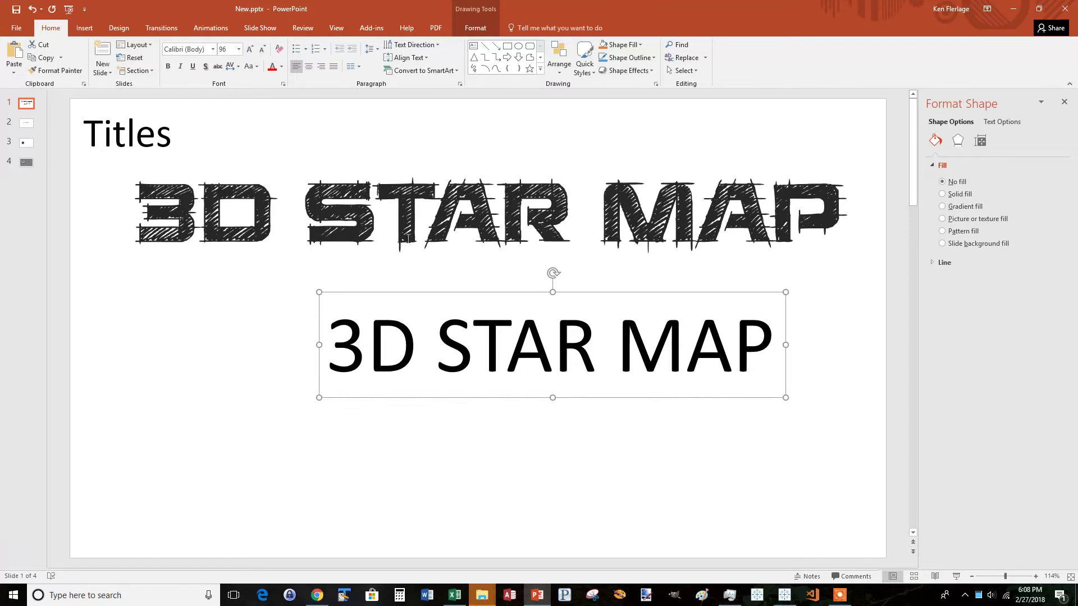
{"action": "left_click_drag", "start_coordinate": [411, 294], "coordinate": [389, 285]}
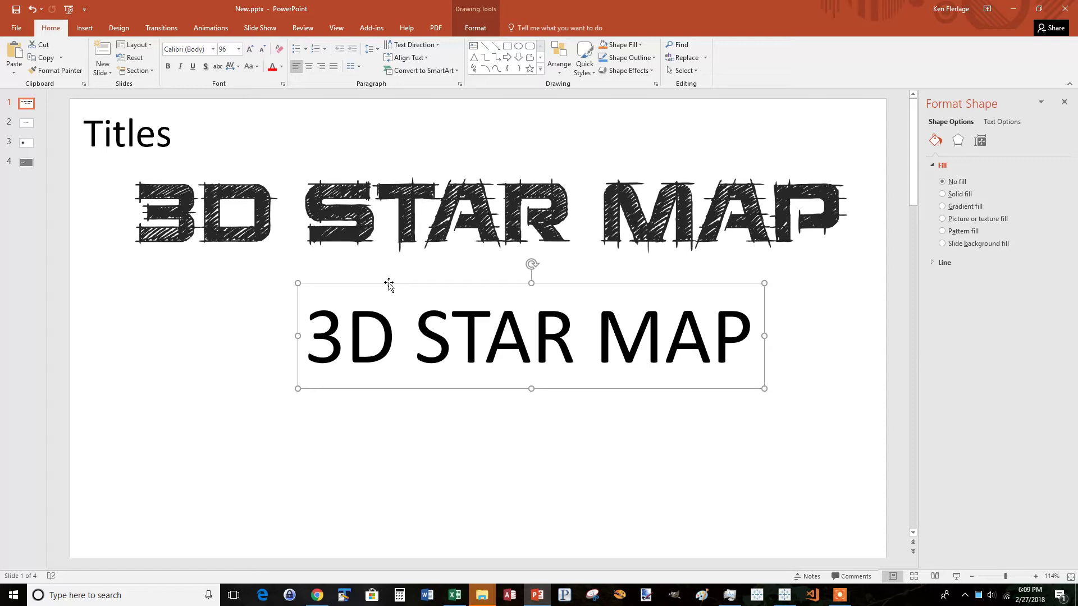
{"action": "left_click_drag", "start_coordinate": [390, 285], "coordinate": [354, 280]}
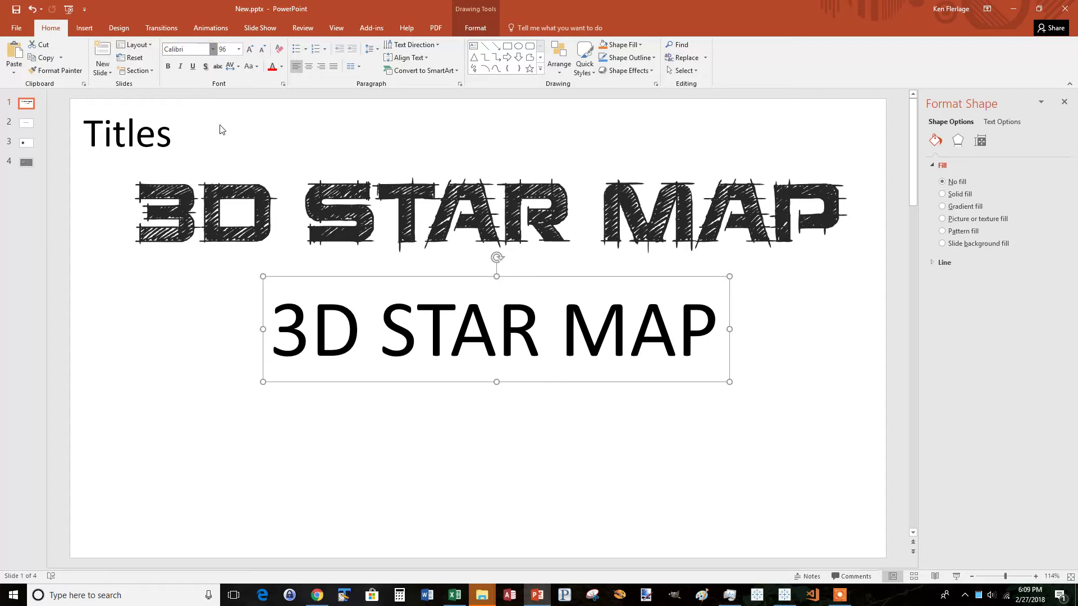
{"action": "left_click", "coordinate": [213, 48]}
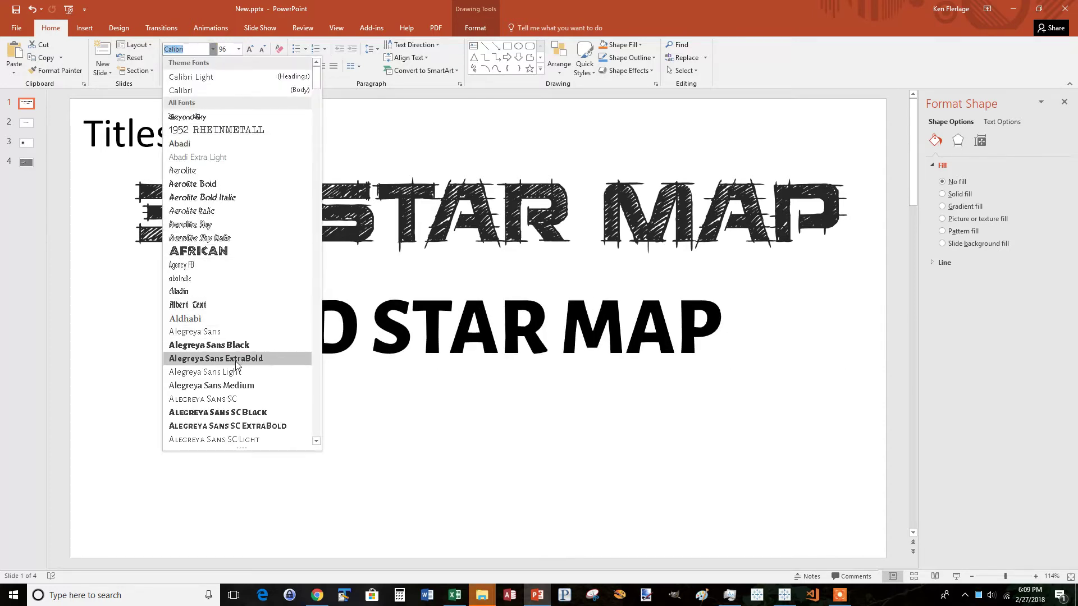
{"action": "scroll", "coordinate": [235, 362], "scroll_direction": "down", "scroll_amount": 2}
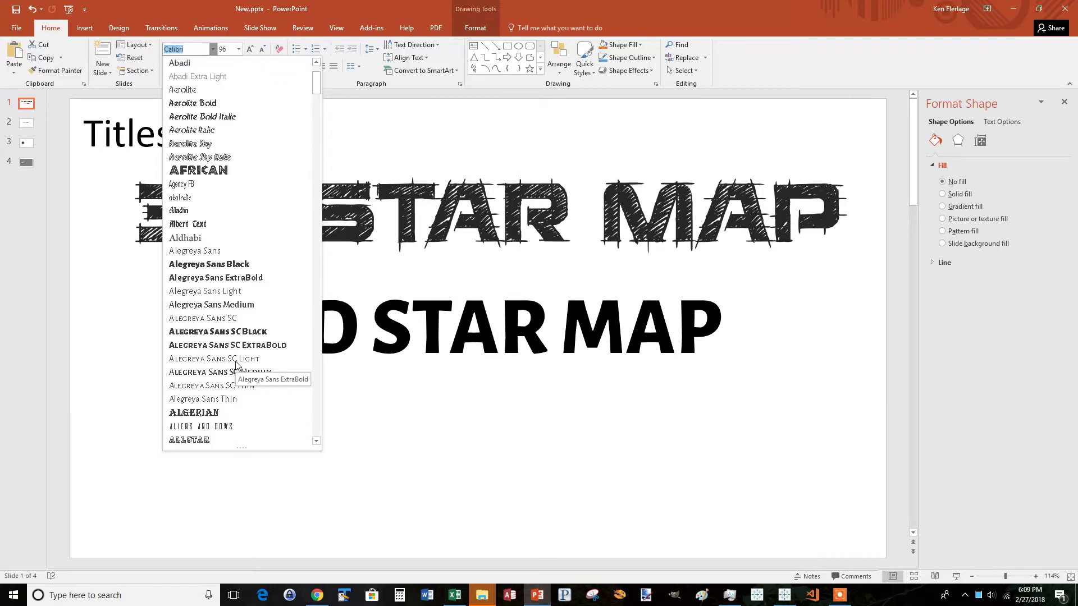
{"action": "scroll", "coordinate": [235, 365], "scroll_direction": "down", "scroll_amount": 1}
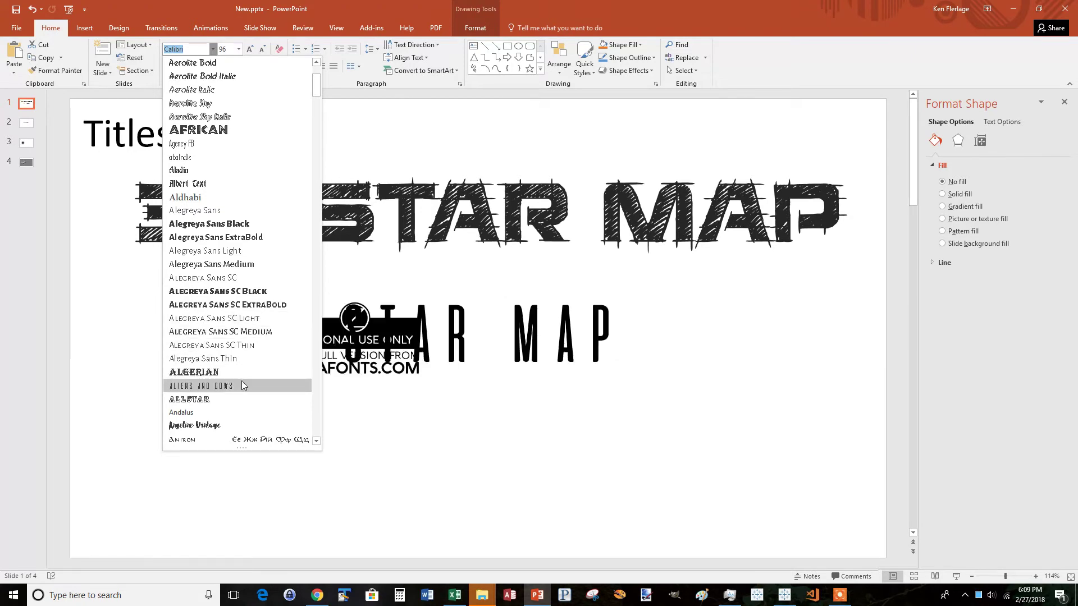
{"action": "scroll", "coordinate": [241, 380], "scroll_direction": "down", "scroll_amount": 1}
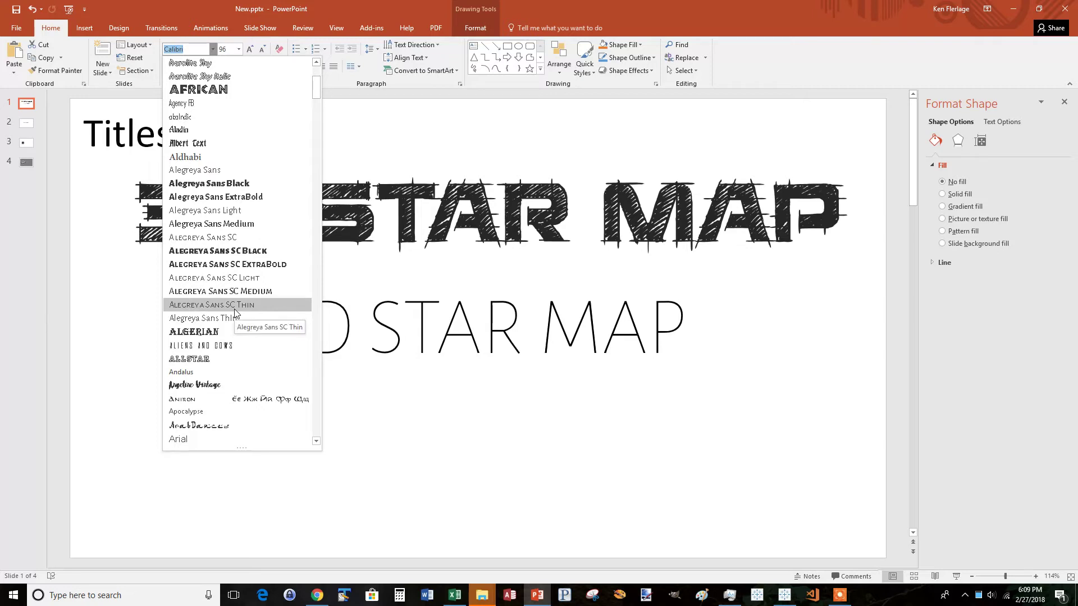
{"action": "key", "text": "Escape"}
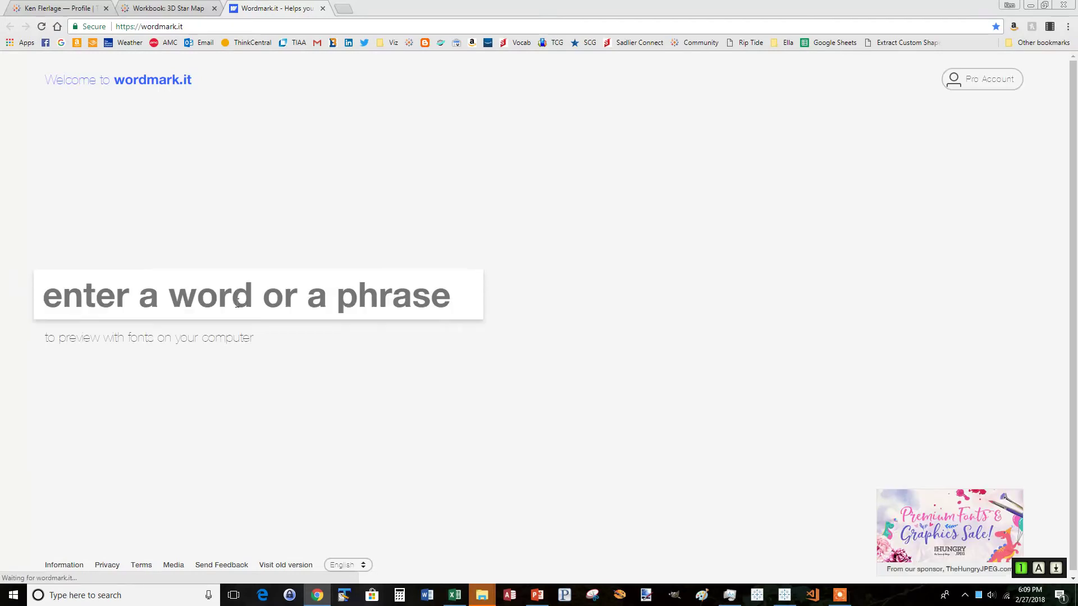
Step: On wordmark.it, enter '3D START MAP' to preview it in every installed font
{"action": "type", "text": "3d"}
{"action": "key", "text": "BackSpace"}
{"action": "type", "text": "D START MAP"}
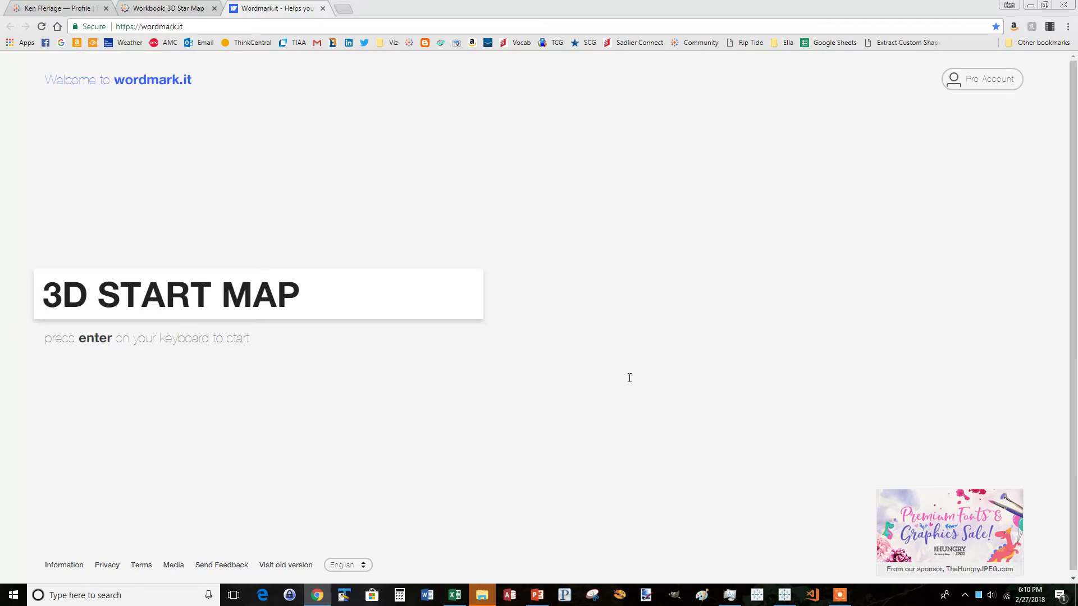
{"action": "key", "text": "Return"}
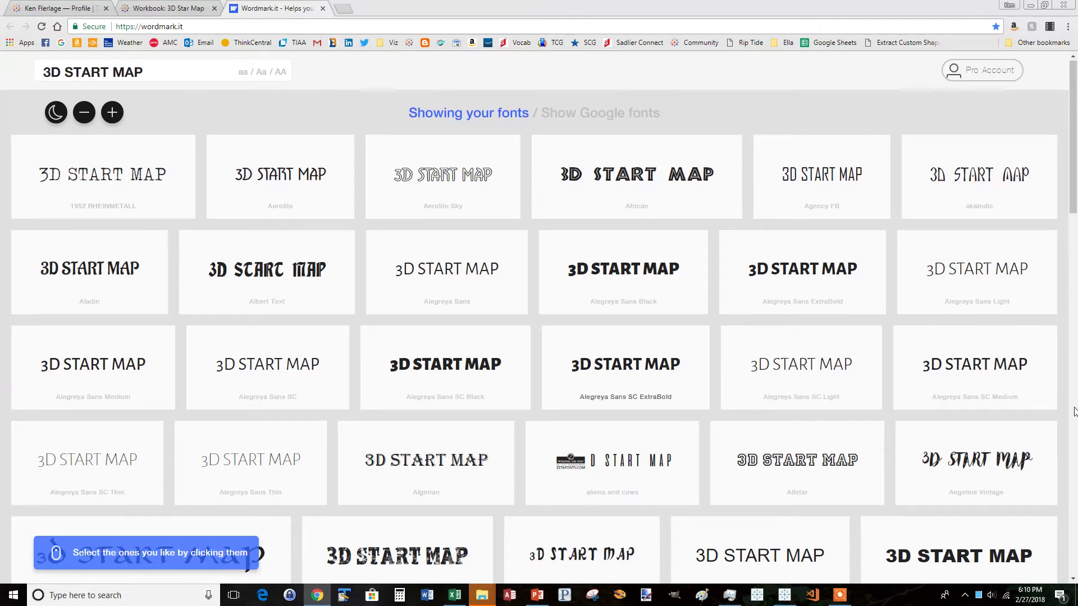
Step: Scroll through the font previews from 1952 Rheinmetall down to Crystal Lake
{"action": "scroll", "coordinate": [1049, 413], "scroll_direction": "down", "scroll_amount": 2}
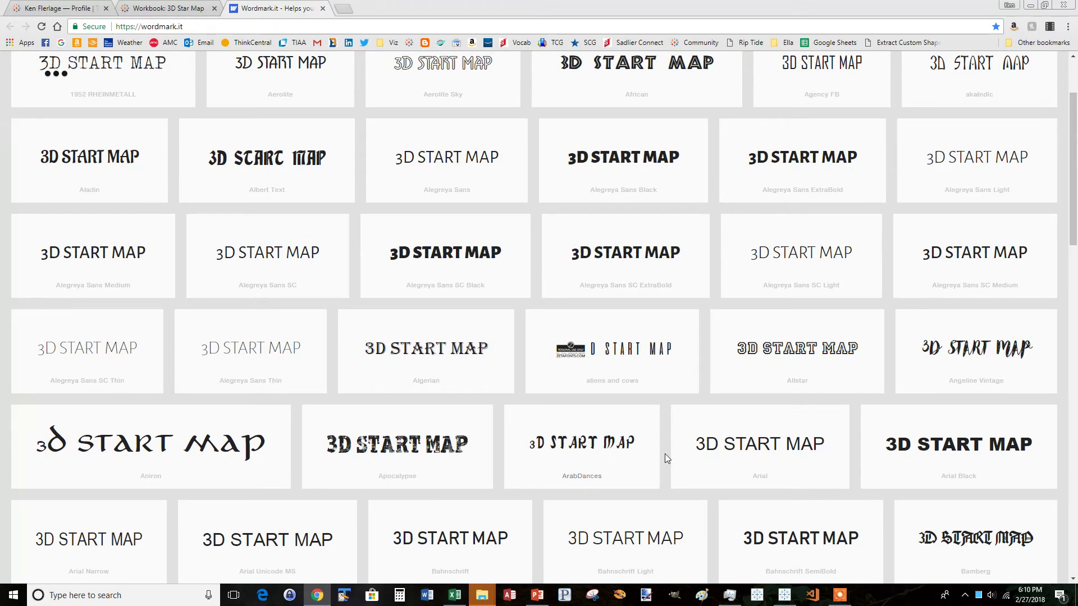
{"action": "scroll", "coordinate": [853, 440], "scroll_direction": "down", "scroll_amount": 5}
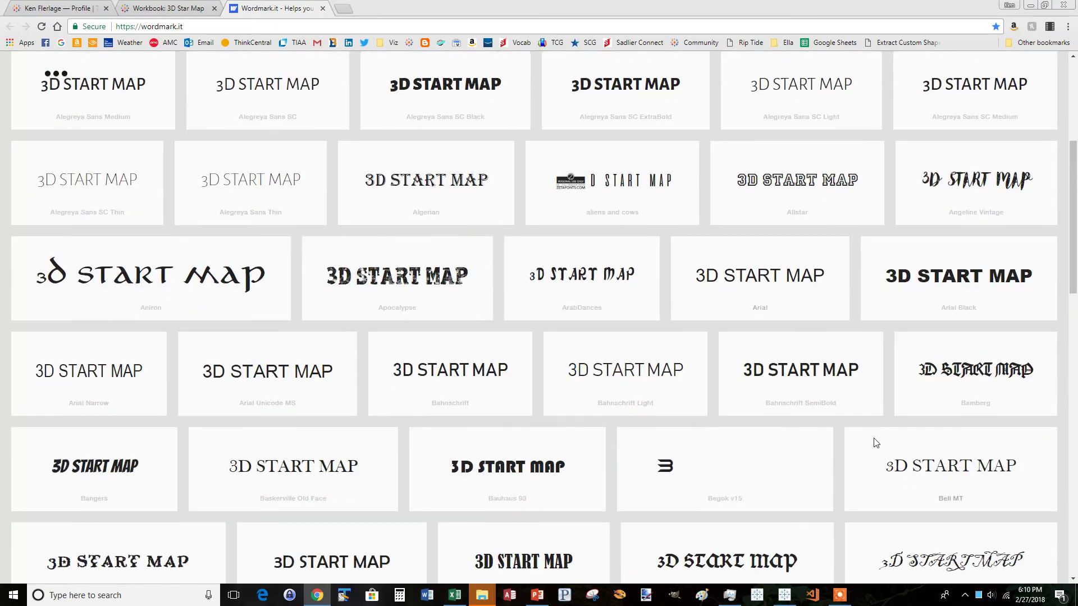
{"action": "scroll", "coordinate": [876, 442], "scroll_direction": "down", "scroll_amount": 2}
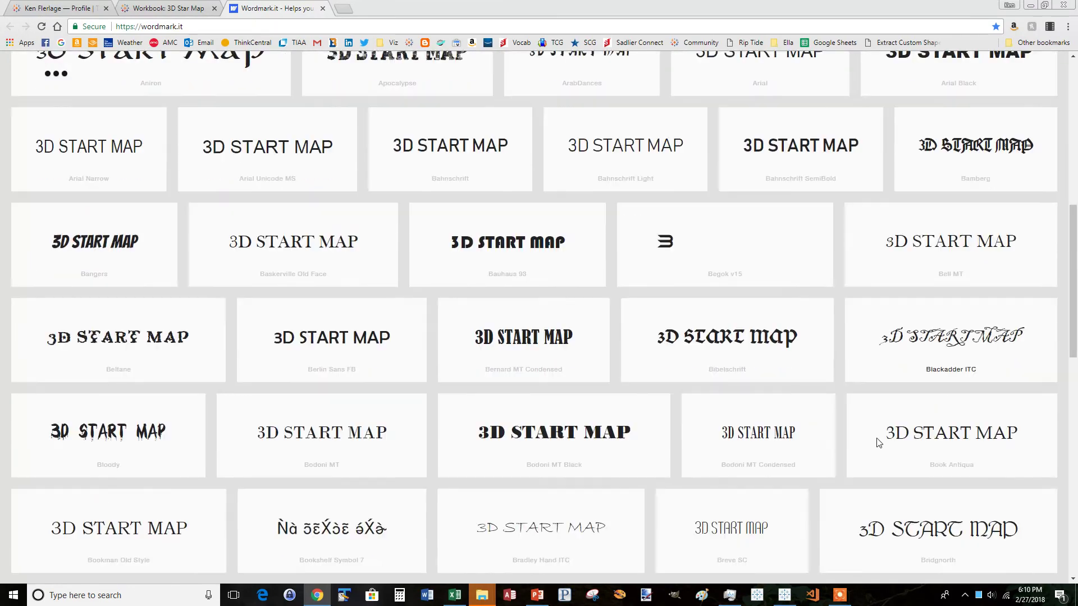
{"action": "scroll", "coordinate": [998, 439], "scroll_direction": "down", "scroll_amount": 3}
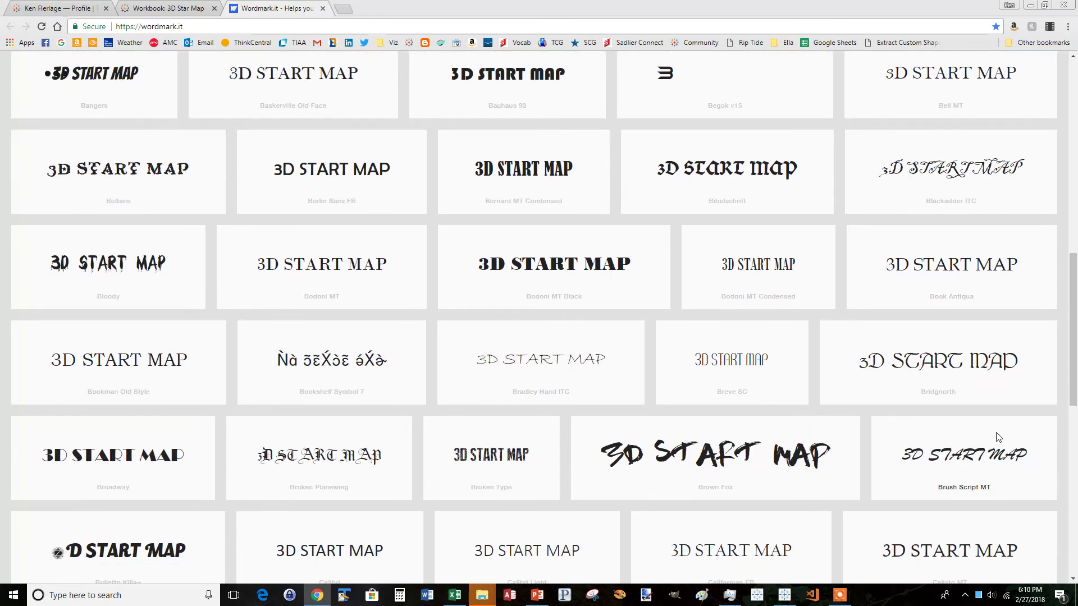
{"action": "scroll", "coordinate": [997, 435], "scroll_direction": "down", "scroll_amount": 1}
{"action": "scroll", "coordinate": [1030, 452], "scroll_direction": "down", "scroll_amount": 2}
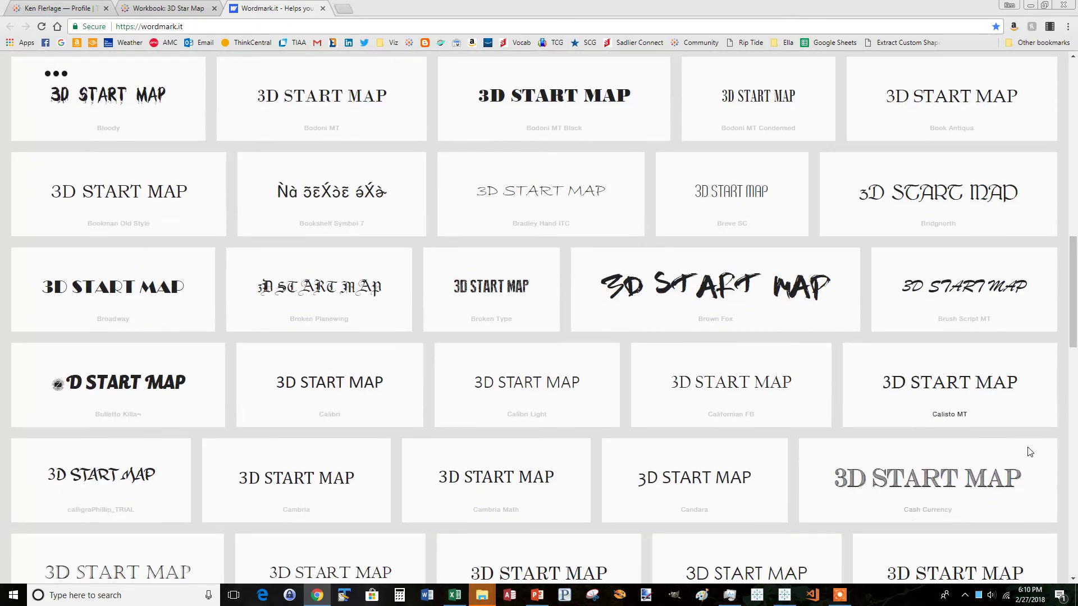
{"action": "scroll", "coordinate": [1021, 450], "scroll_direction": "down", "scroll_amount": 4}
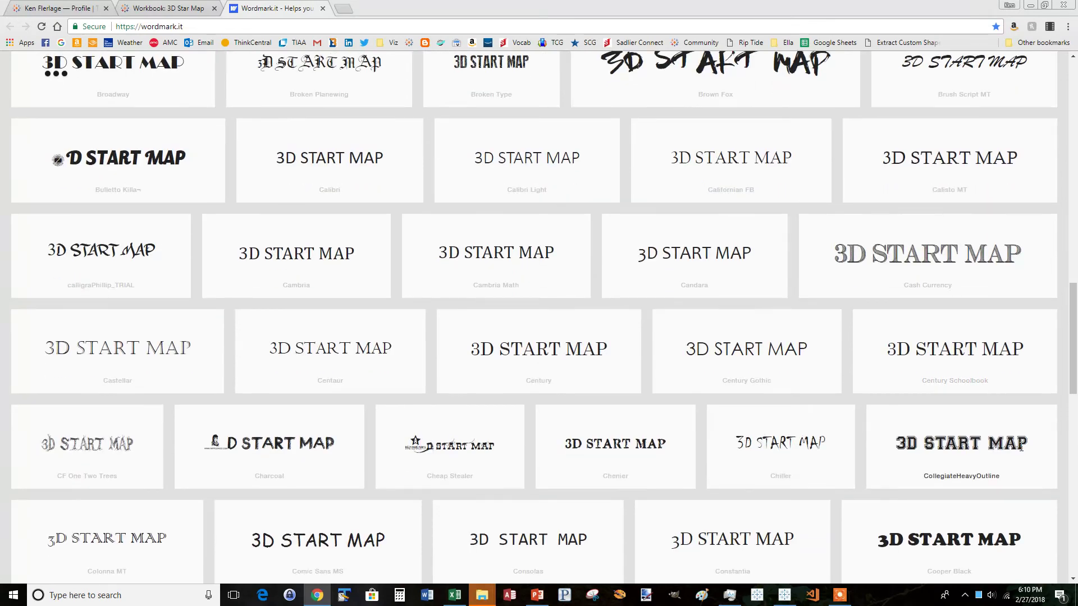
{"action": "scroll", "coordinate": [1021, 447], "scroll_direction": "down", "scroll_amount": 2}
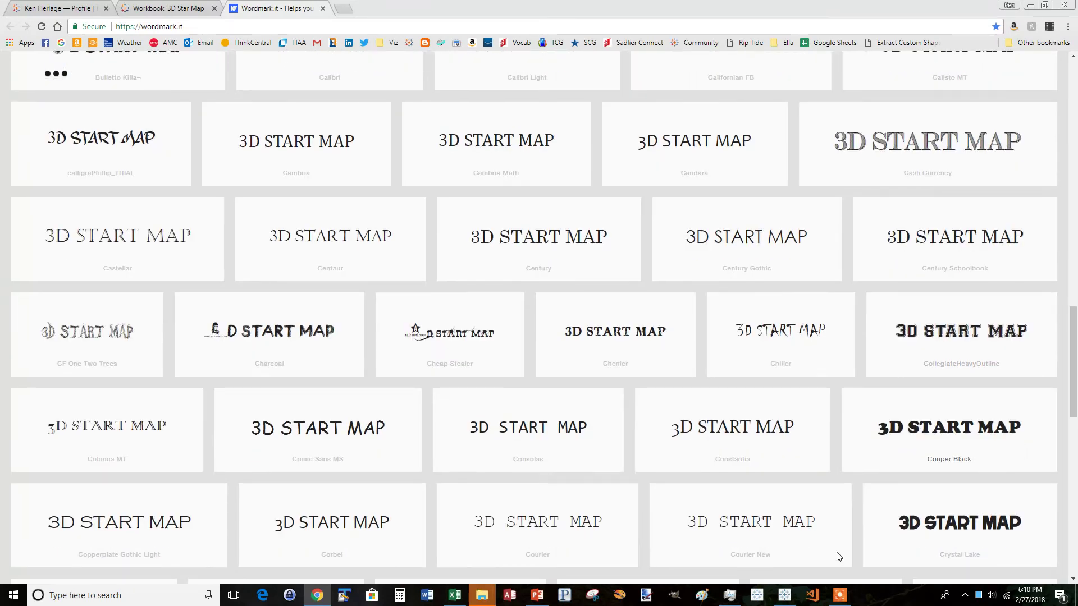
Step: Back in PowerPoint, select the lower title box and change its font to Saucer BB
{"action": "left_click", "coordinate": [537, 595]}
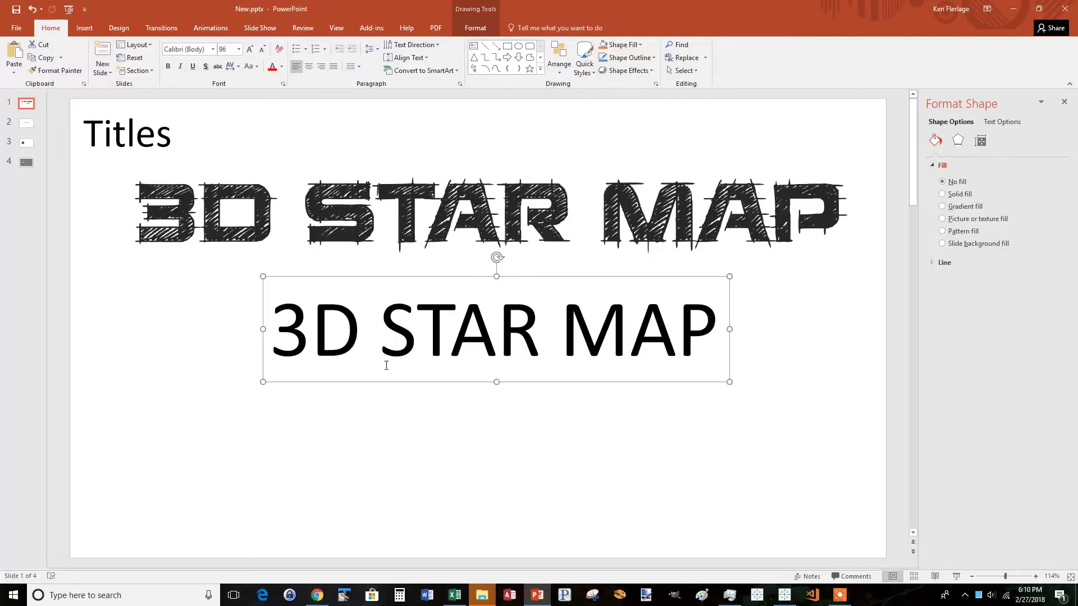
{"action": "left_click", "coordinate": [372, 225]}
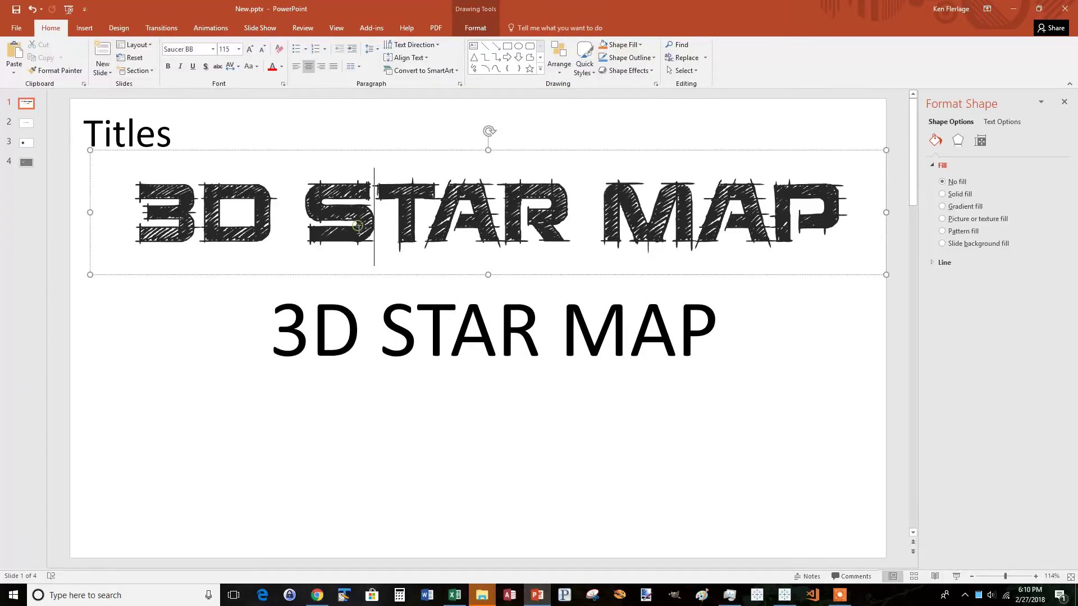
{"action": "left_click", "coordinate": [378, 290]}
{"action": "left_click", "coordinate": [321, 276]}
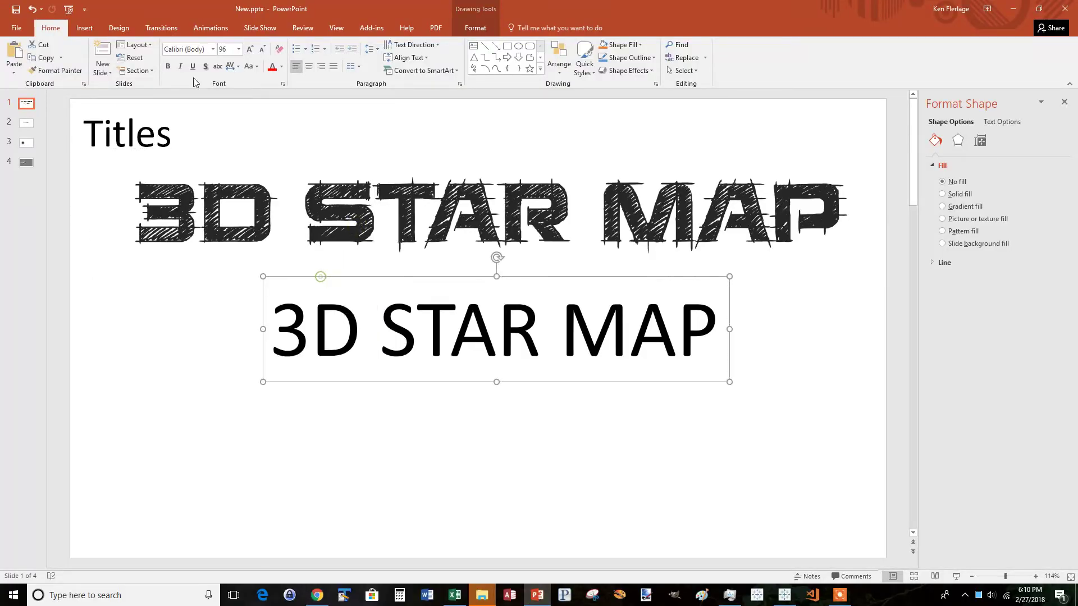
{"action": "left_click", "coordinate": [192, 48]}
{"action": "type", "text": "Saucer BB"}
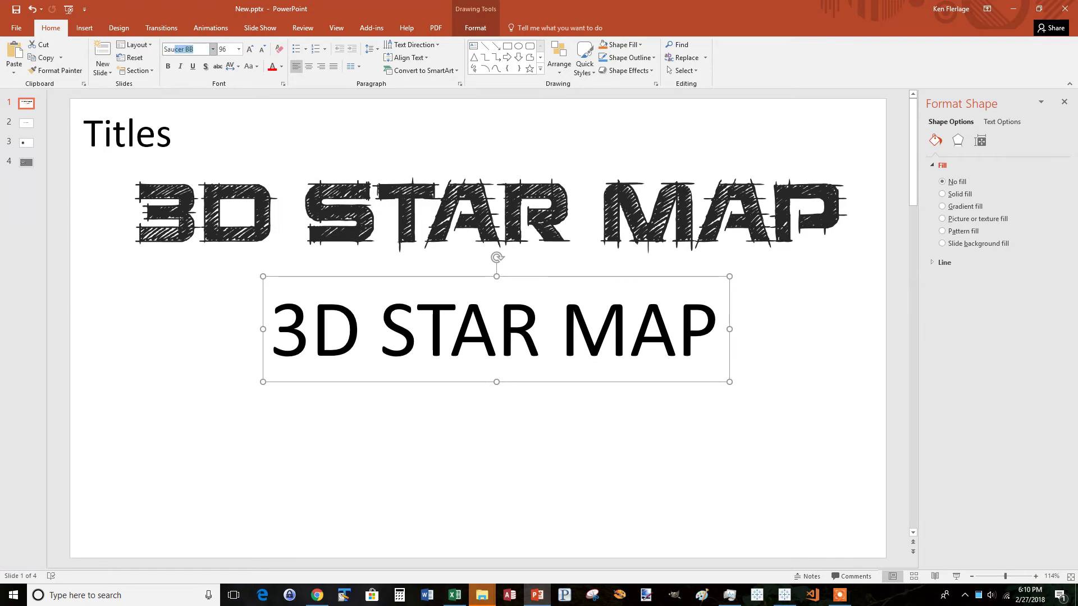
{"action": "key", "text": "Return"}
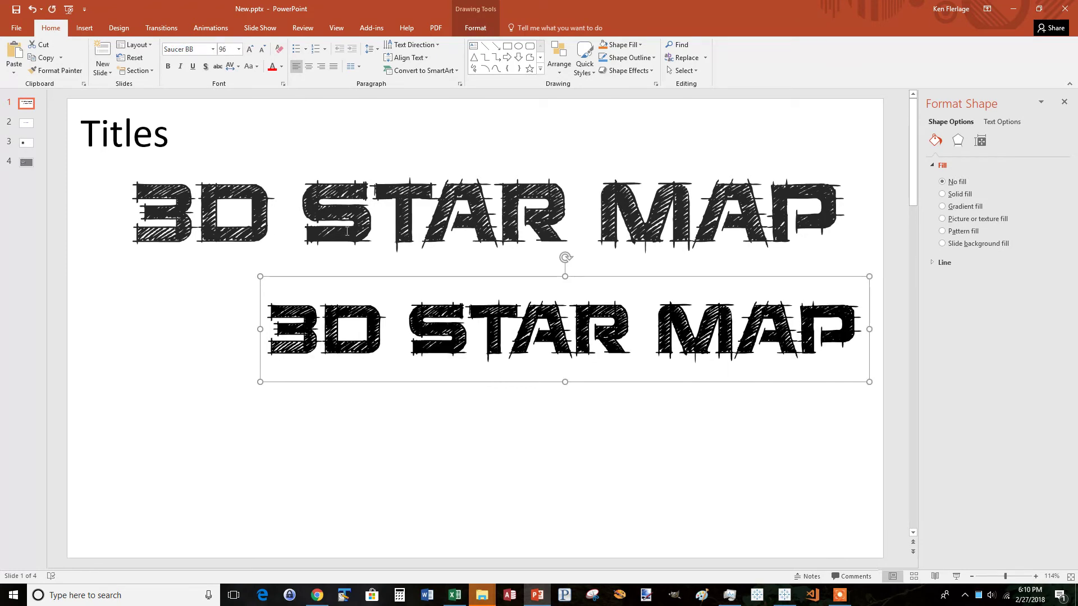
Step: Size the lower title to 115 pt, align it under the original, and color it dark gray
{"action": "left_click_drag", "start_coordinate": [361, 277], "coordinate": [269, 281]}
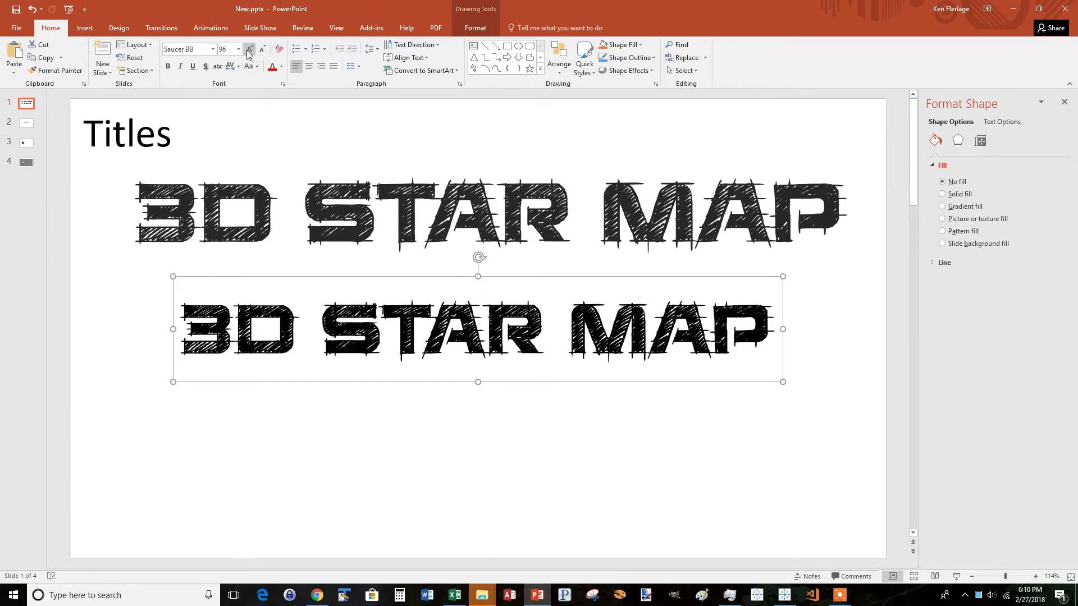
{"action": "left_click", "coordinate": [249, 52]}
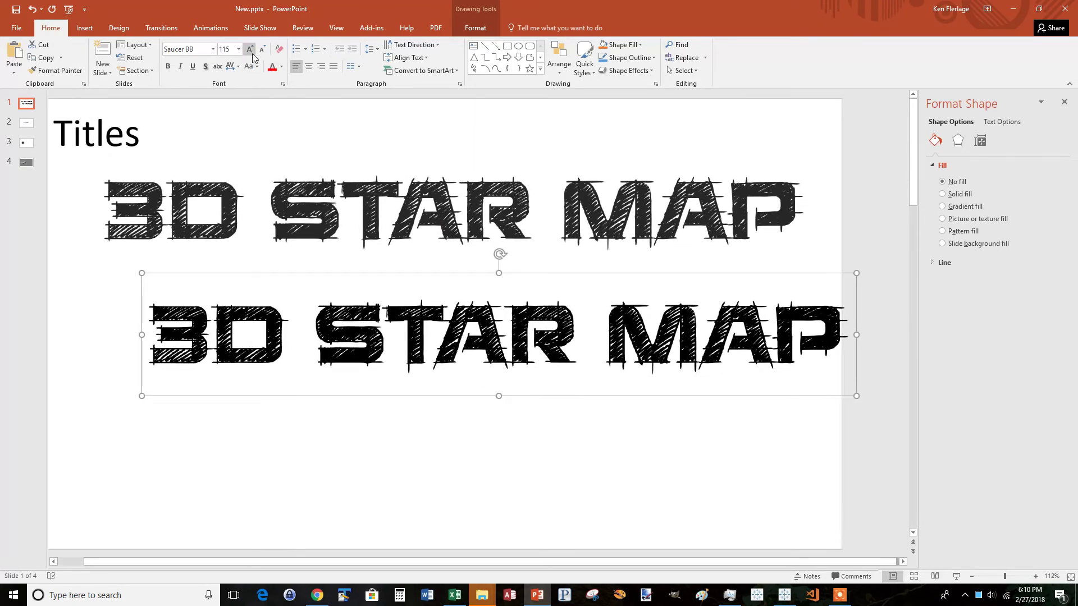
{"action": "left_click", "coordinate": [250, 51]}
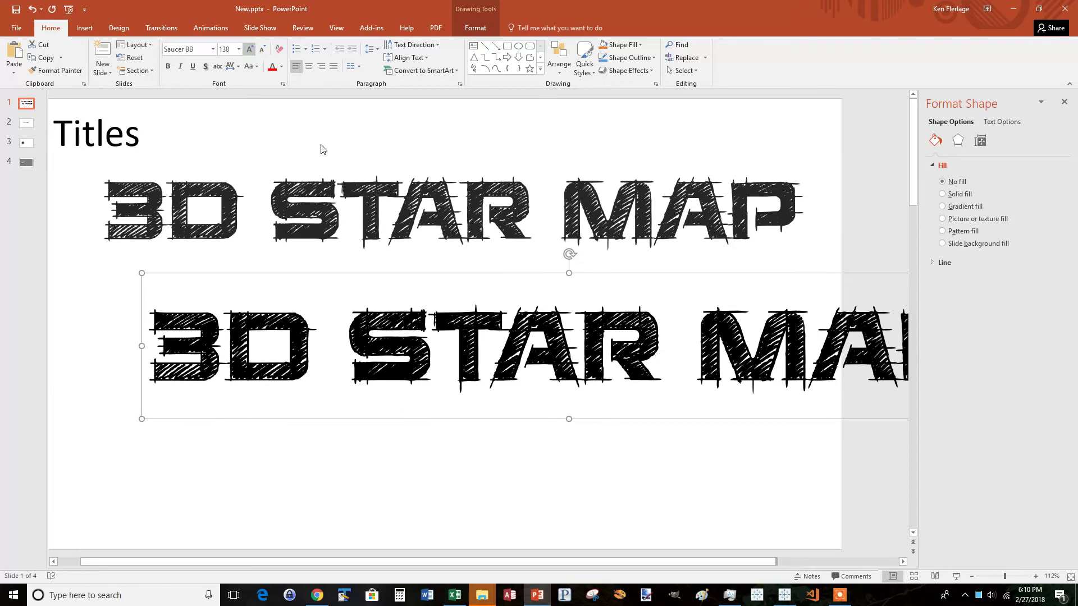
{"action": "left_click", "coordinate": [263, 50]}
{"action": "left_click_drag", "start_coordinate": [390, 272], "coordinate": [348, 265]}
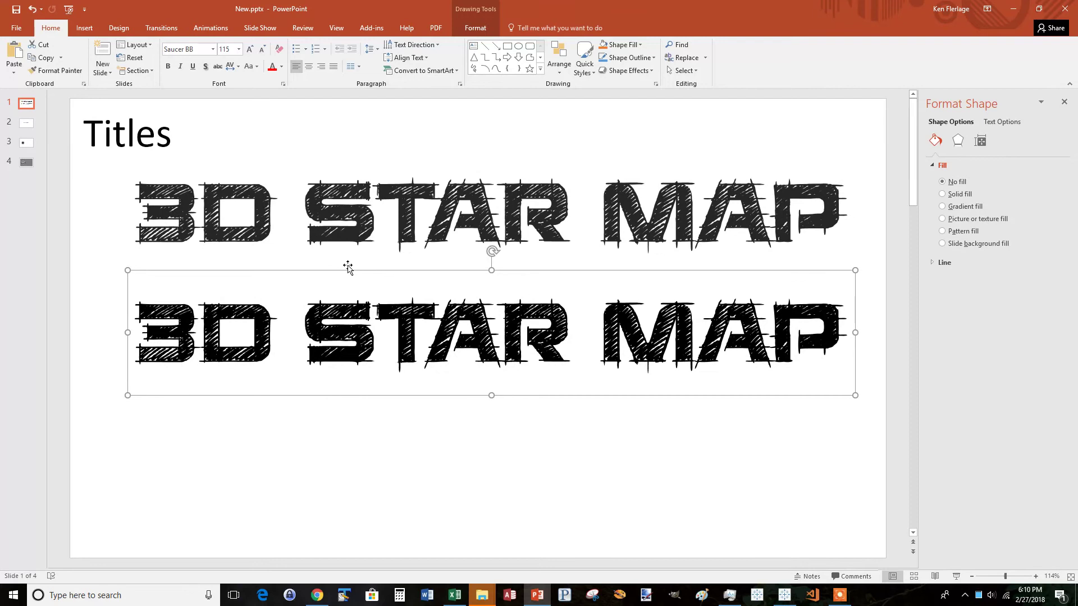
{"action": "left_click", "coordinate": [282, 67]}
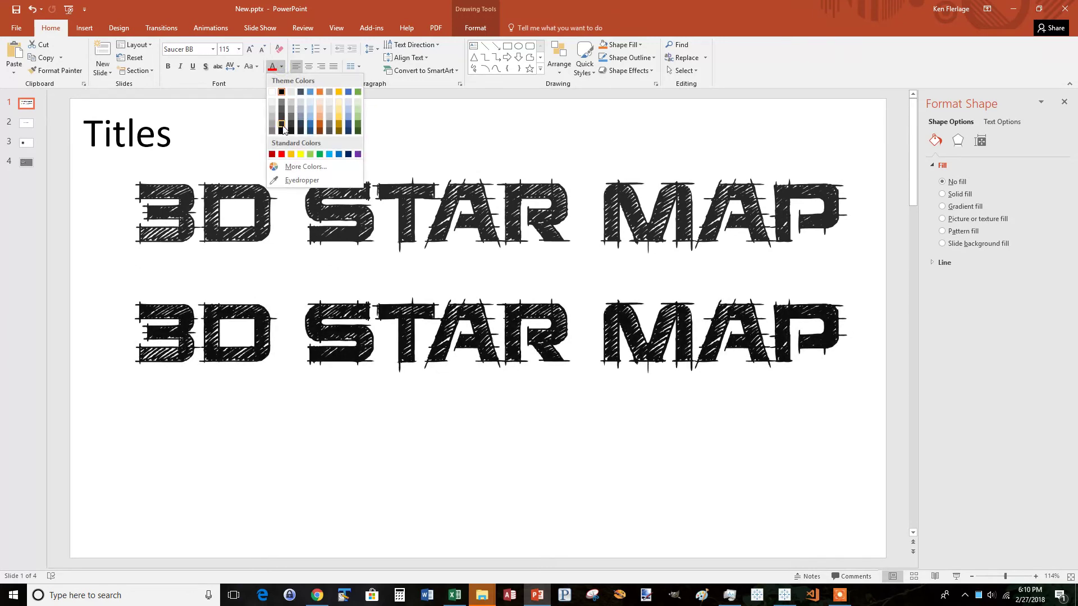
{"action": "left_click", "coordinate": [282, 122]}
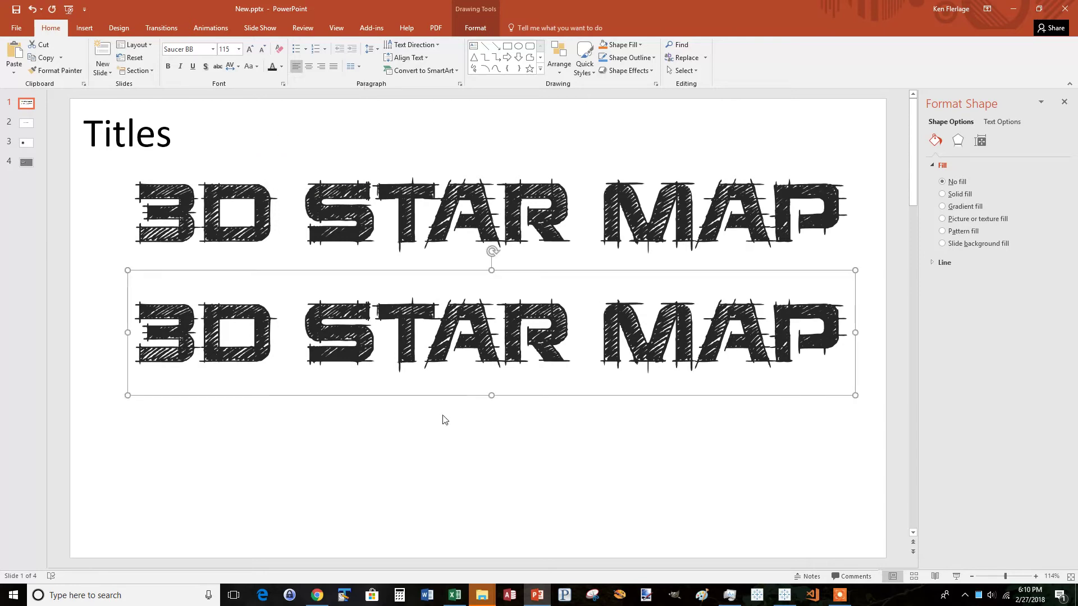
Step: Use Save as Picture on the lower title box to store it as Title PNG on the Desktop
{"action": "right_click", "coordinate": [570, 274]}
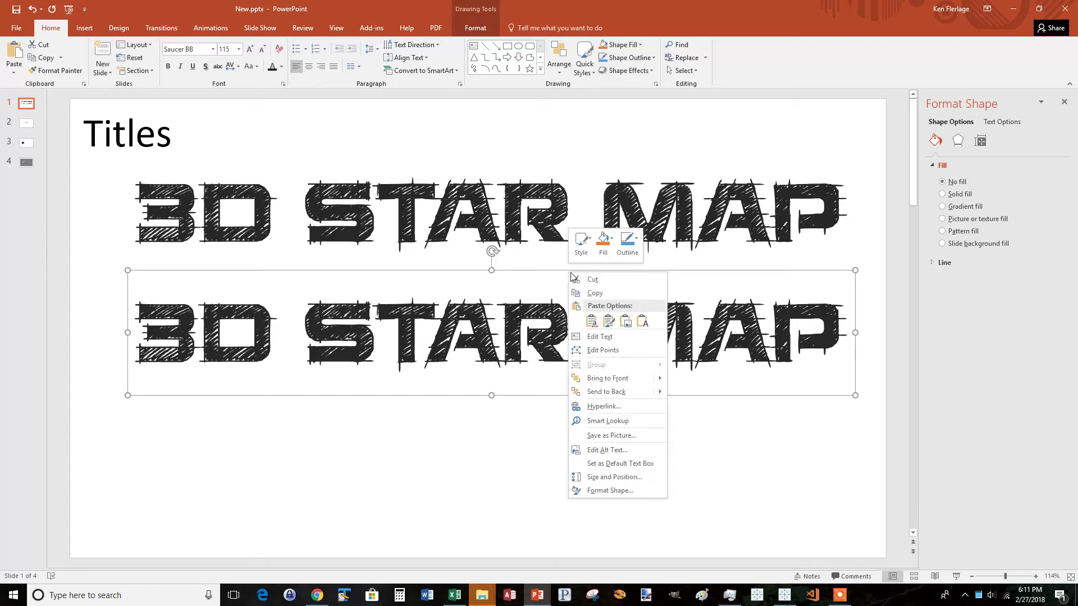
{"action": "left_click", "coordinate": [628, 430]}
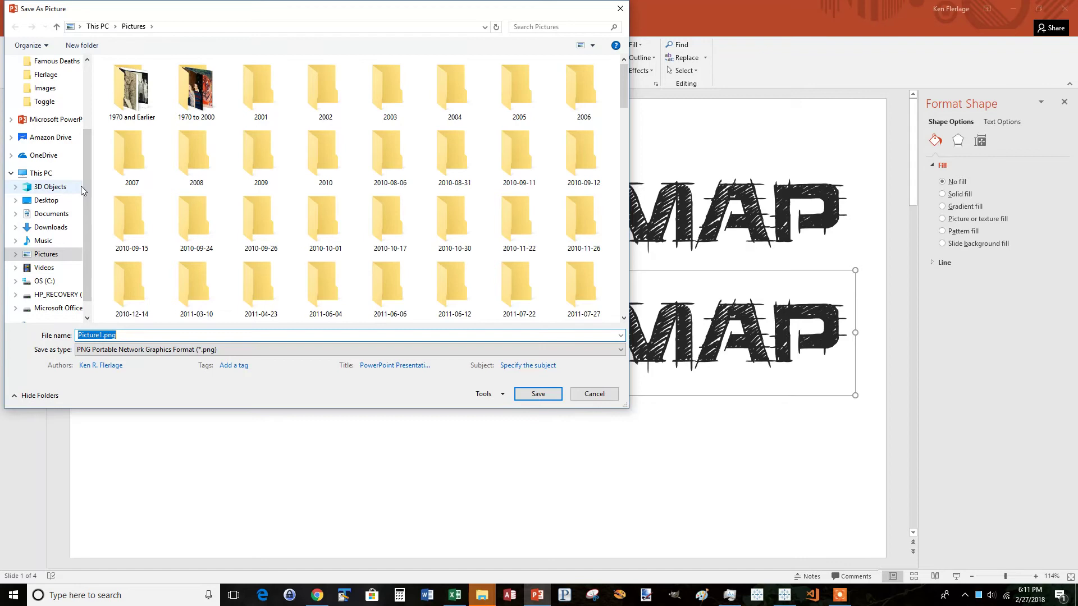
{"action": "scroll", "coordinate": [84, 155], "scroll_direction": "up", "scroll_amount": 2}
{"action": "left_click", "coordinate": [47, 64]}
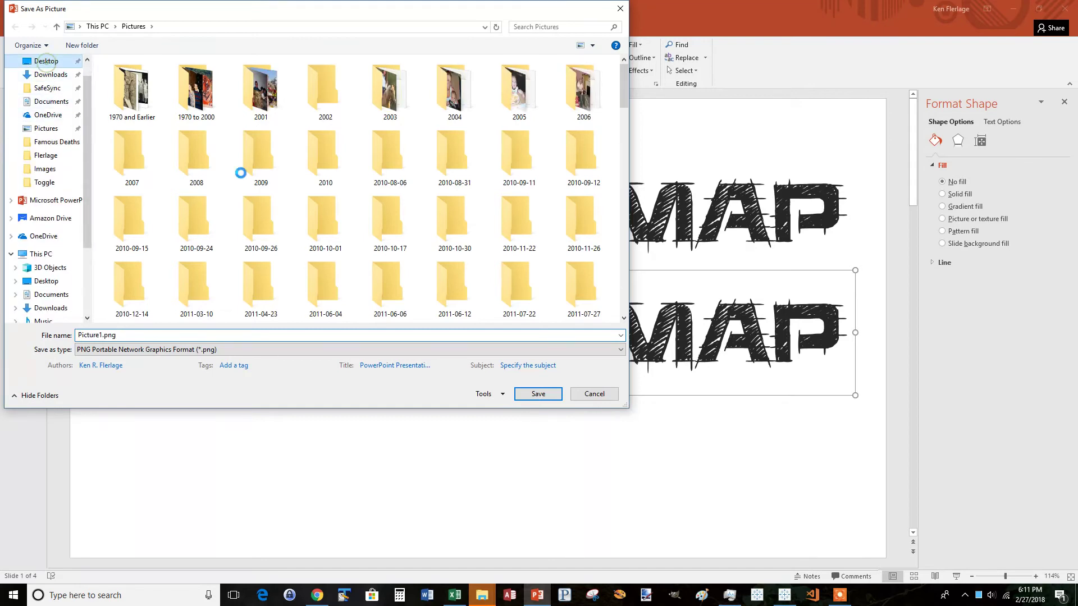
{"action": "double_click", "coordinate": [150, 335]}
{"action": "key", "text": "BackSpace"}
{"action": "type", "text": "t"}
{"action": "key", "text": "BackSpace"}
{"action": "key", "text": "BackSpace"}
{"action": "key", "text": "BackSpace"}
{"action": "key", "text": "Return"}
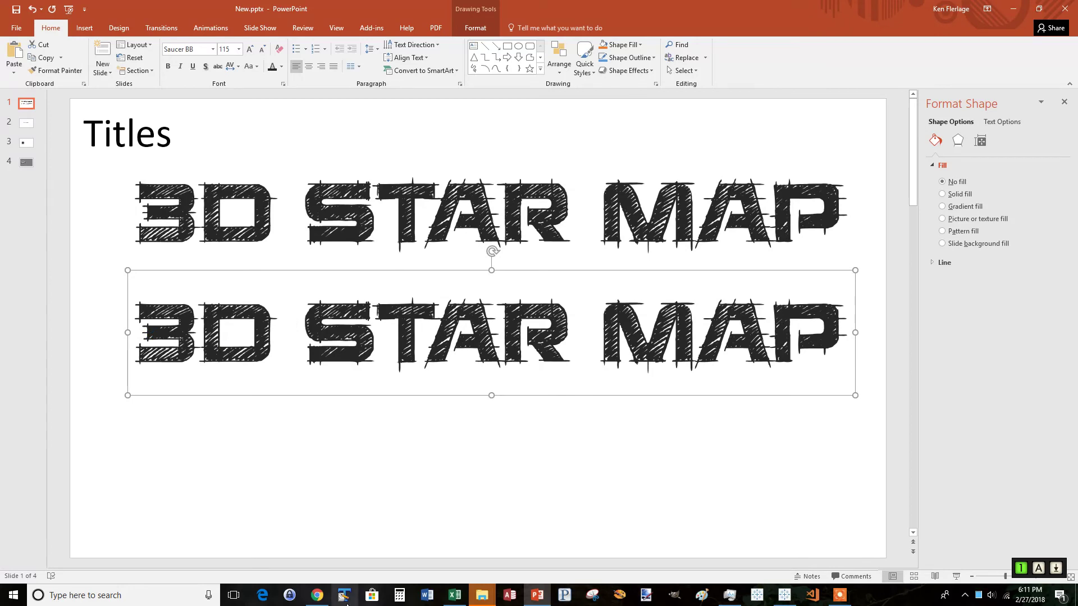
Step: Show the desktop and open Title.png, which opens in Paint.NET
{"action": "left_click", "coordinate": [1074, 594]}
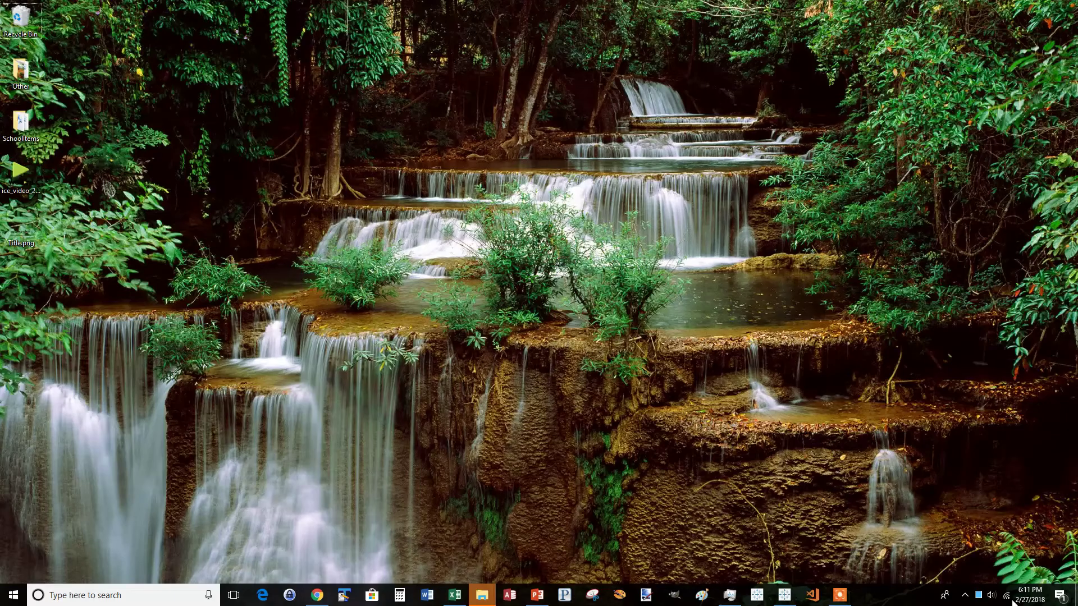
{"action": "double_click", "coordinate": [22, 231]}
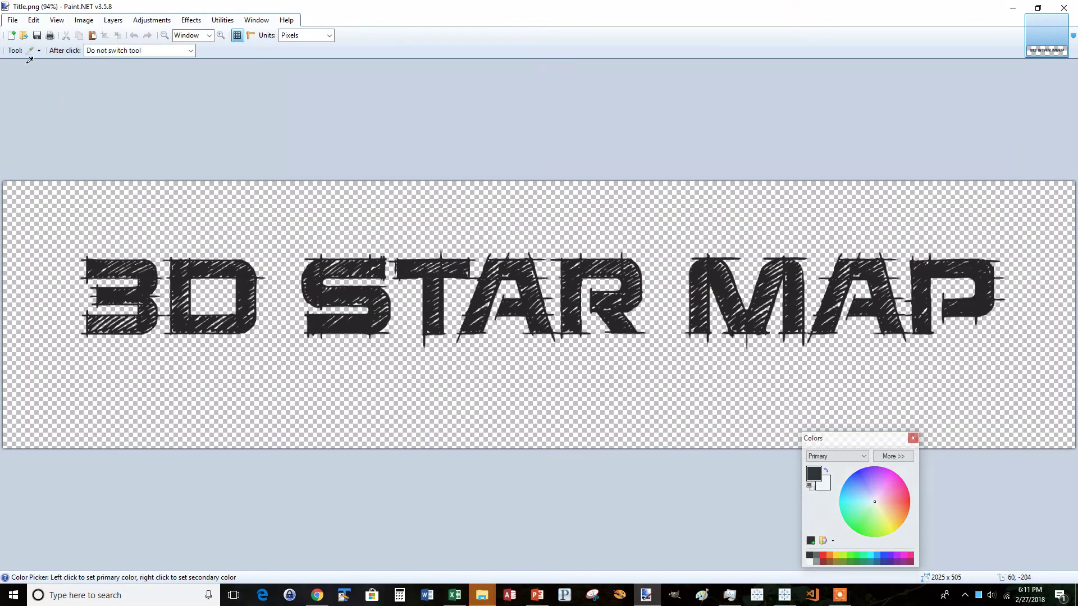
Step: With Rectangle Select, draw a selection tightly around the '3D STAR MAP' lettering
{"action": "left_click", "coordinate": [16, 51]}
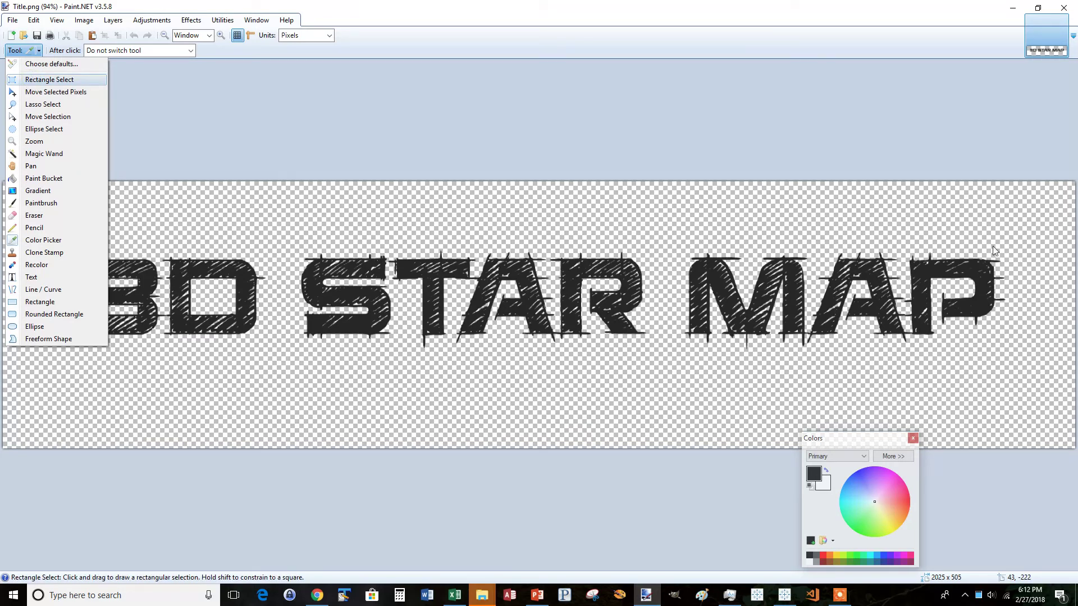
{"action": "key", "text": "Return"}
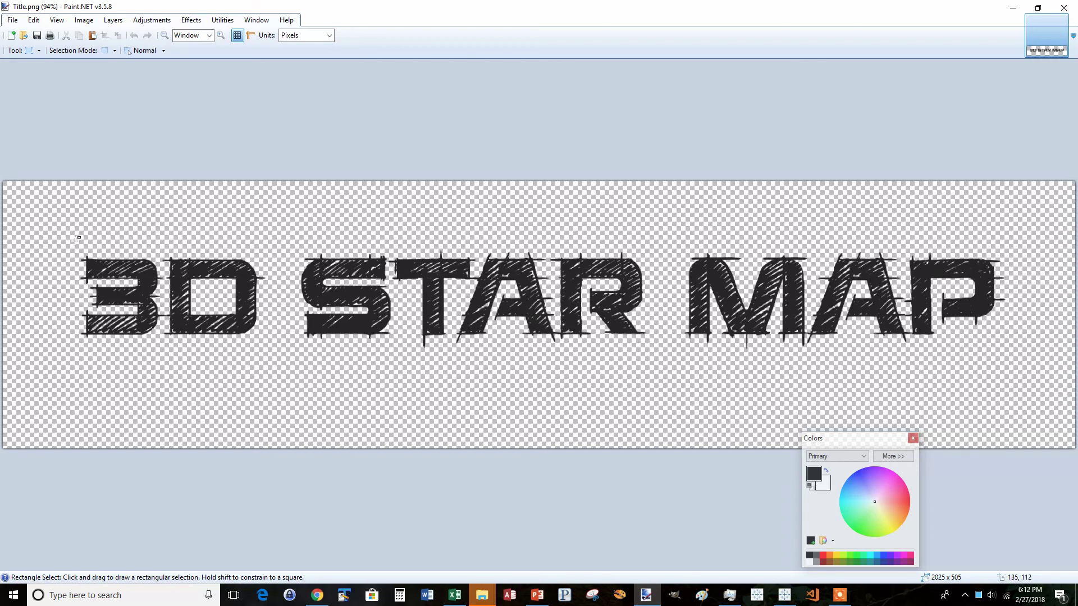
{"action": "left_click", "coordinate": [31, 50]}
{"action": "left_click", "coordinate": [148, 103]}
{"action": "left_click_drag", "start_coordinate": [73, 244], "coordinate": [1013, 355]}
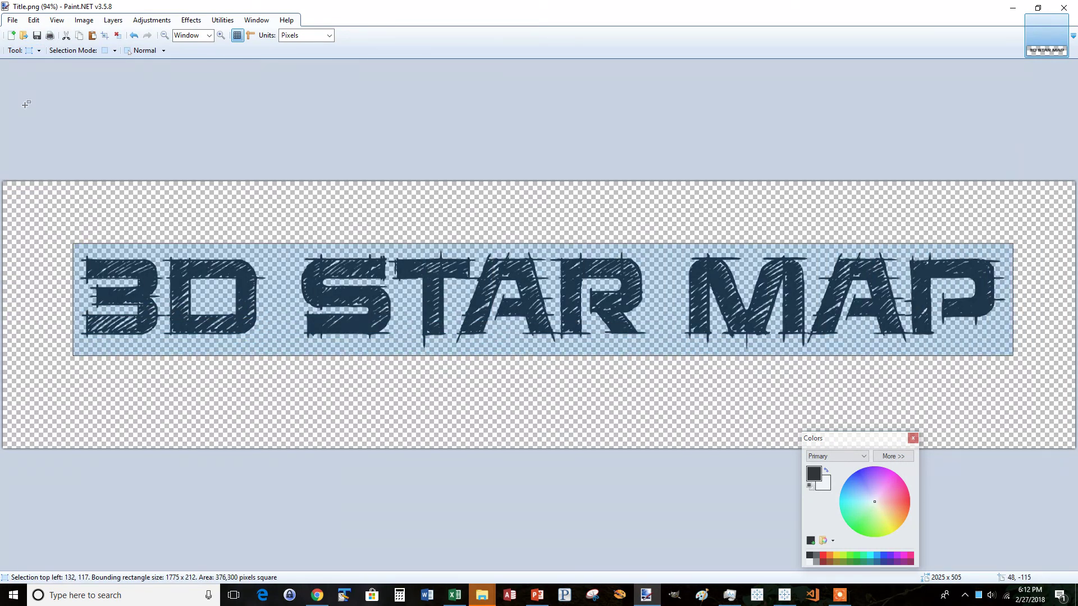
Step: Crop the image to the selection (1775 x 212) and confirm the PNG save settings
{"action": "left_click", "coordinate": [83, 20]}
{"action": "left_click", "coordinate": [104, 33]}
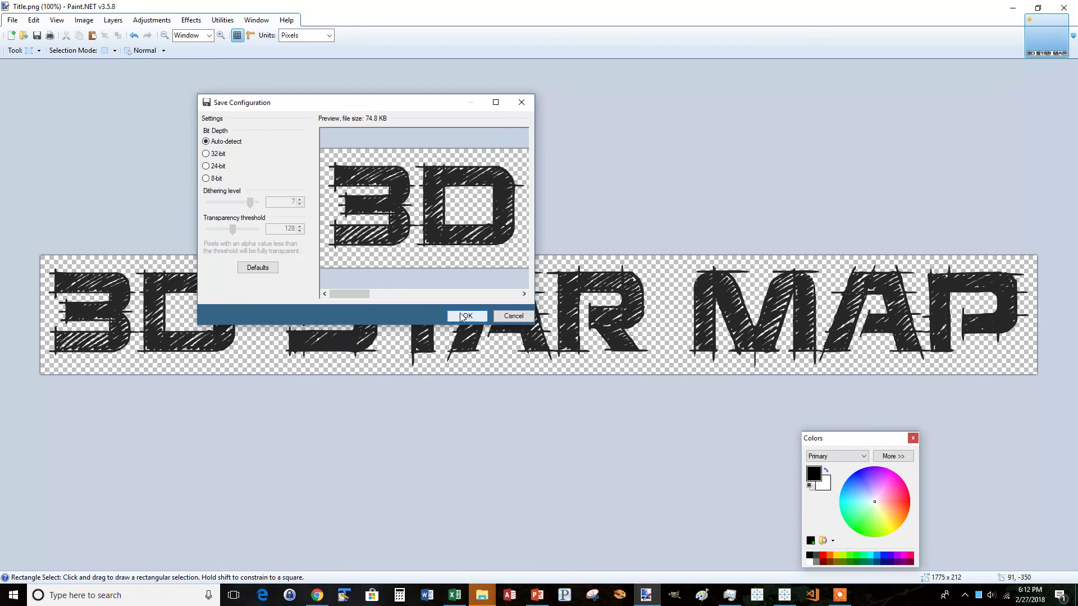
{"action": "left_click", "coordinate": [459, 314]}
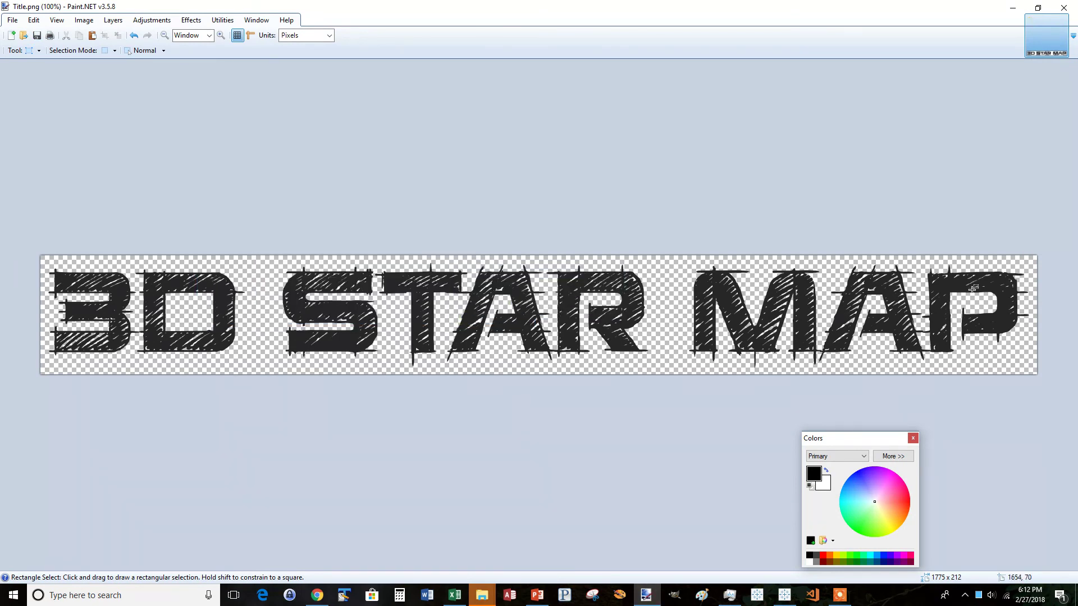